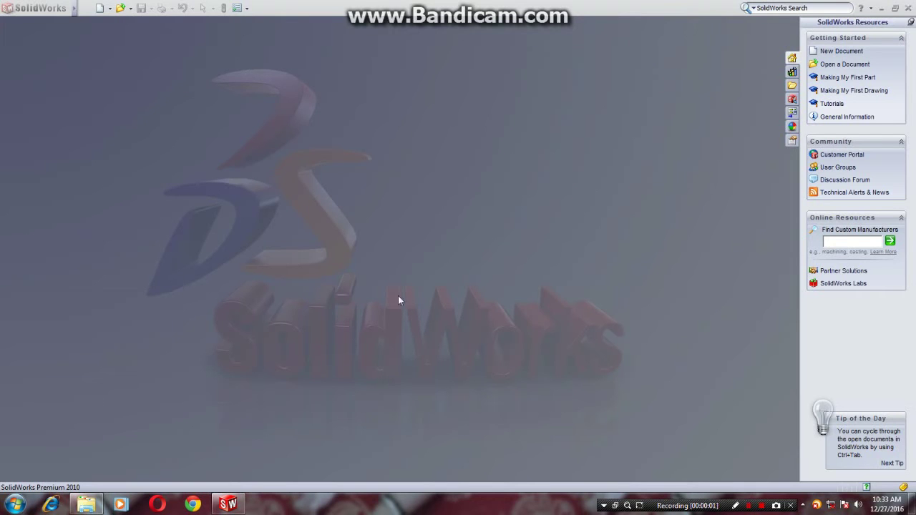
# - Create a new Part document from the New SolidWorks Document dialog
pyautogui.click(99, 8)
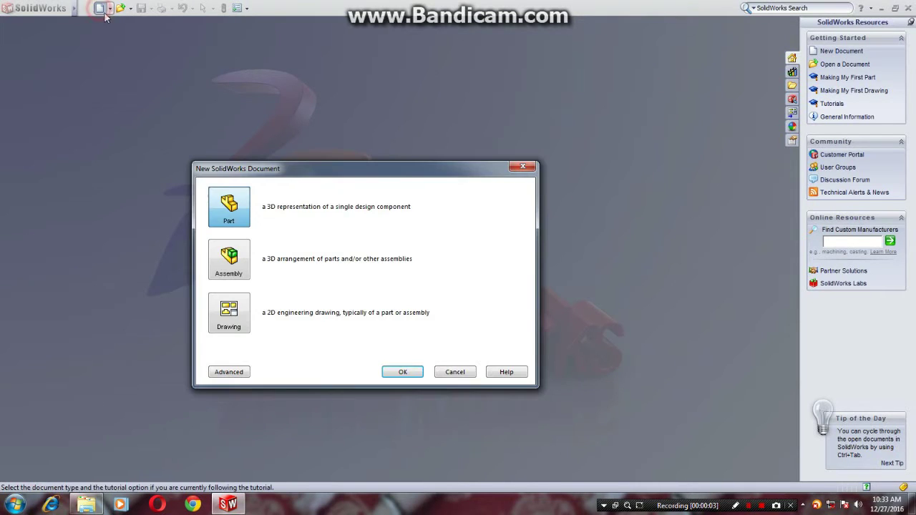
pyautogui.click(400, 372)
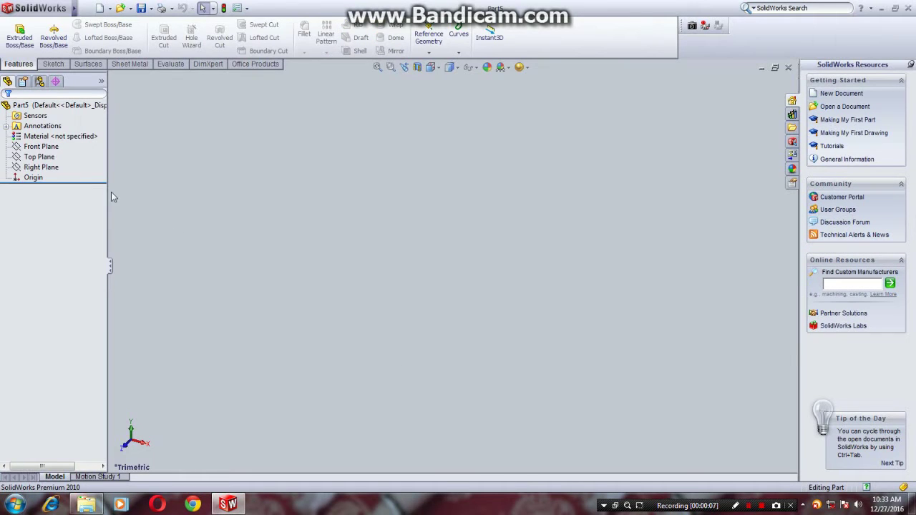
# - On the Front Plane, sketch a 5-sided circumscribed polygon at the origin with circle diameter 100
pyautogui.click(41, 146)
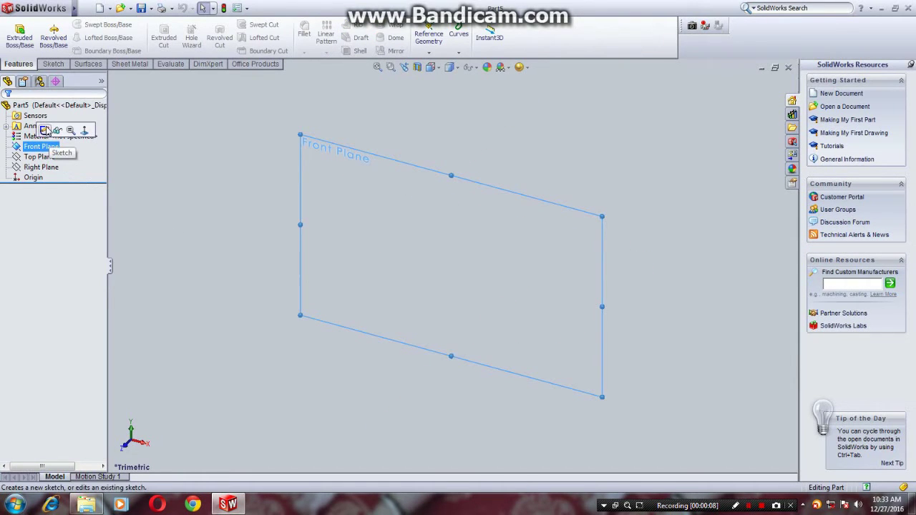
pyautogui.click(45, 130)
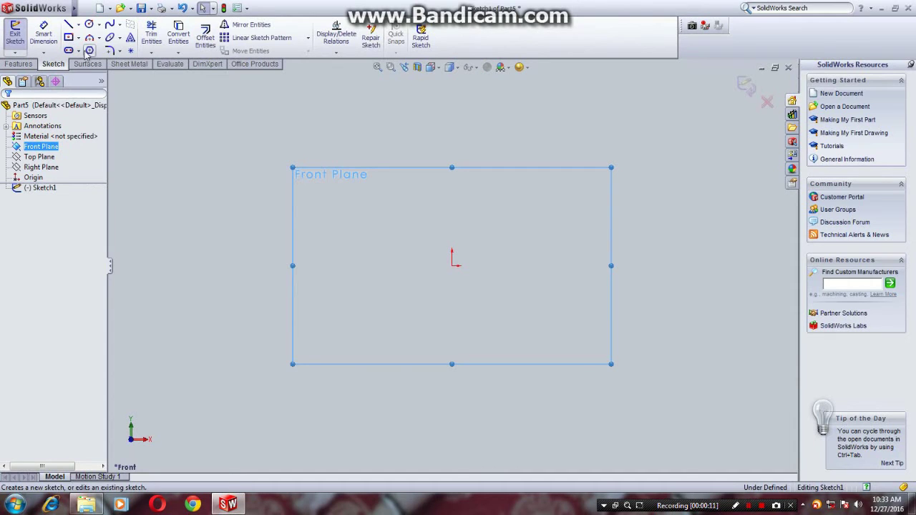
pyautogui.click(88, 51)
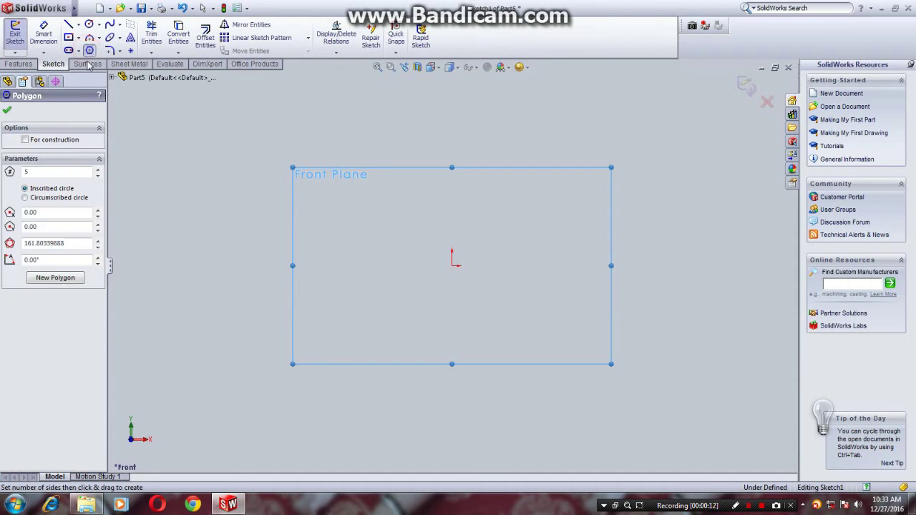
pyautogui.click(25, 199)
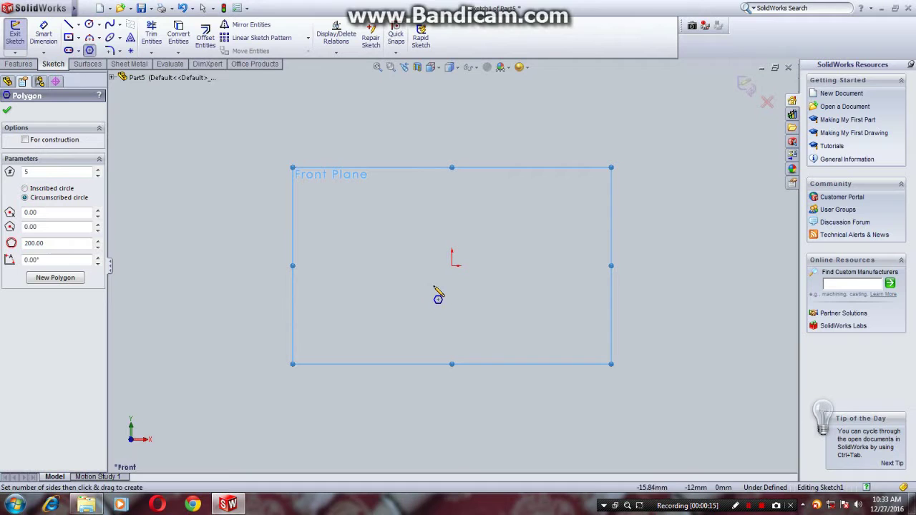
pyautogui.moveTo(452, 266)
pyautogui.mouseDown()
pyautogui.moveTo(532, 287)
pyautogui.moveTo(561, 237)
pyautogui.mouseUp()
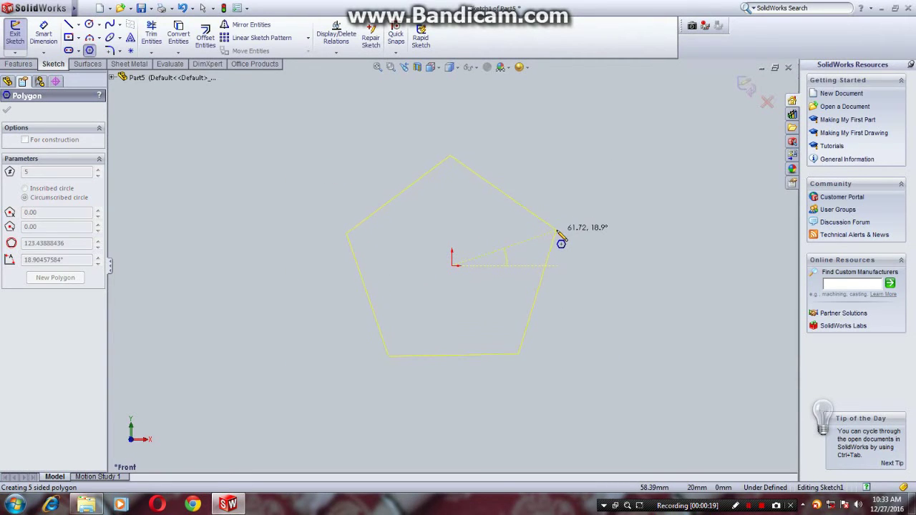
pyautogui.click(557, 232)
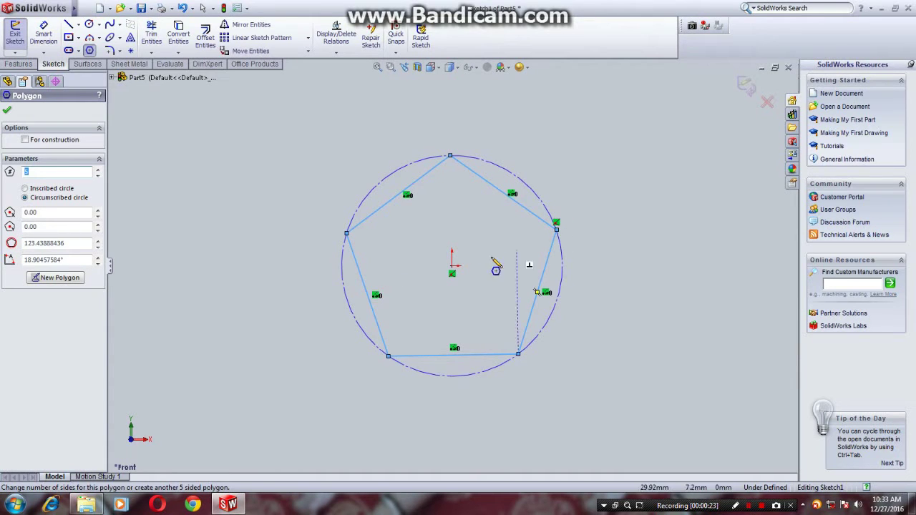
pyautogui.click(70, 245)
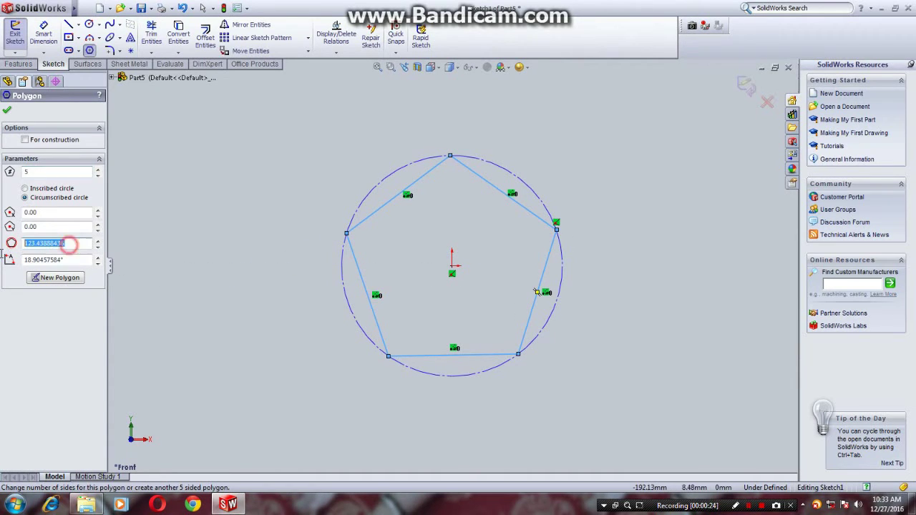
pyautogui.write('100')
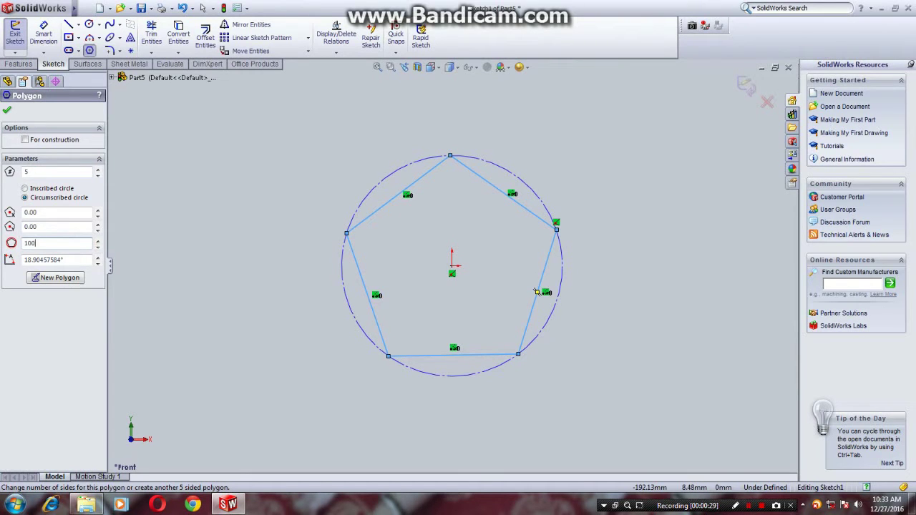
pyautogui.press('Return')
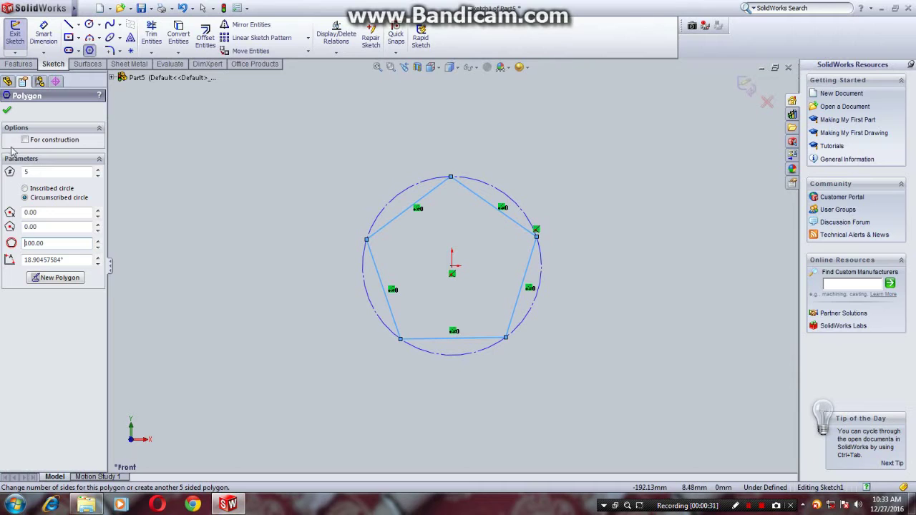
pyautogui.click(6, 112)
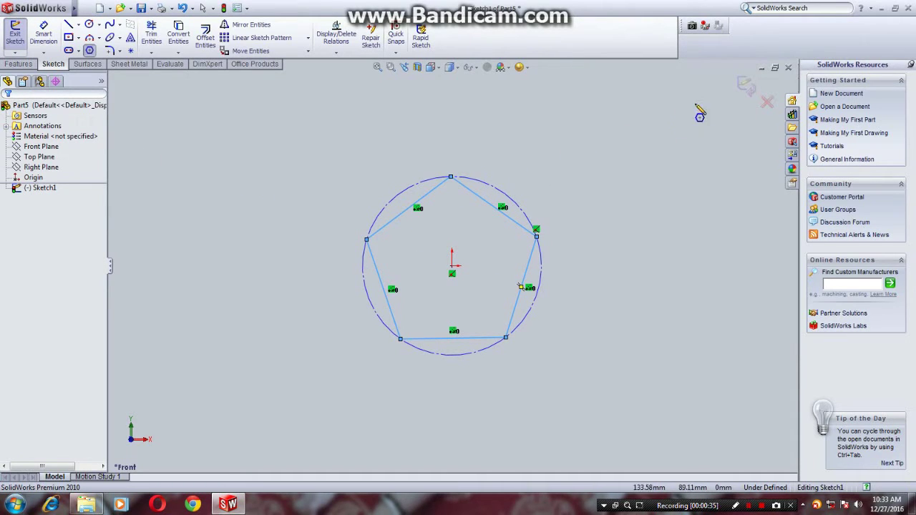
# - Give the pentagon's upper edge in Sketch1 a Horizontal relation and exit the sketch
pyautogui.click(747, 89)
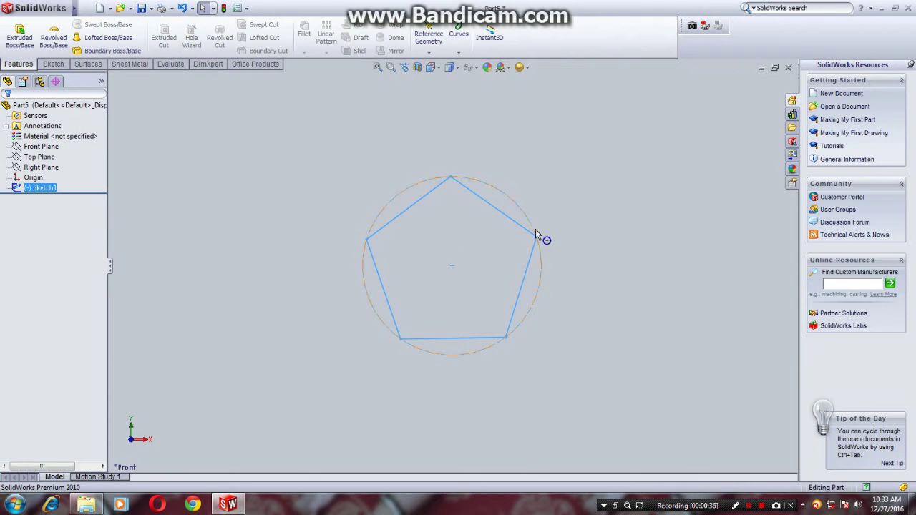
pyautogui.click(515, 228)
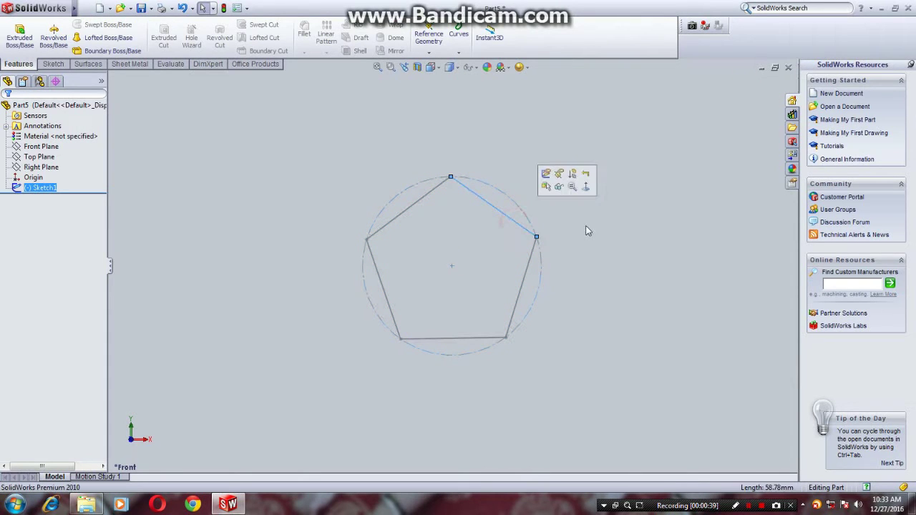
pyautogui.click(587, 230)
pyautogui.doubleClick(527, 229)
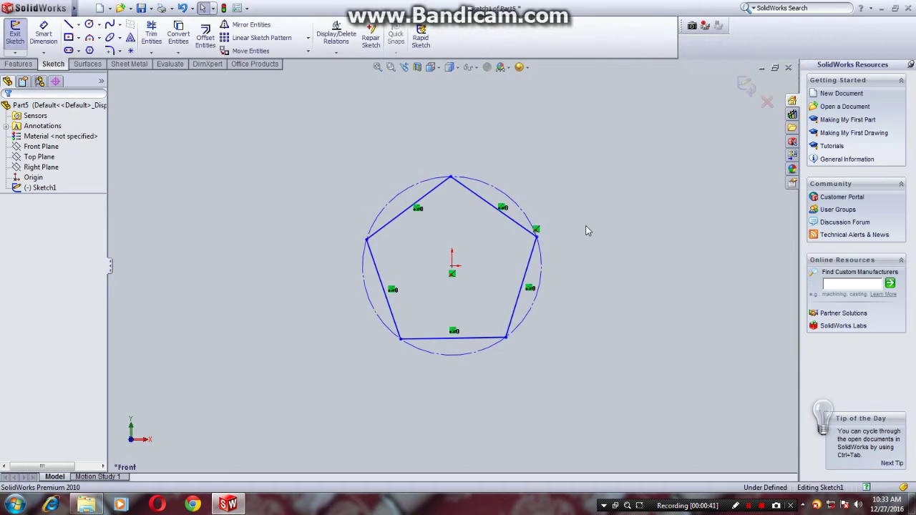
pyautogui.click(520, 227)
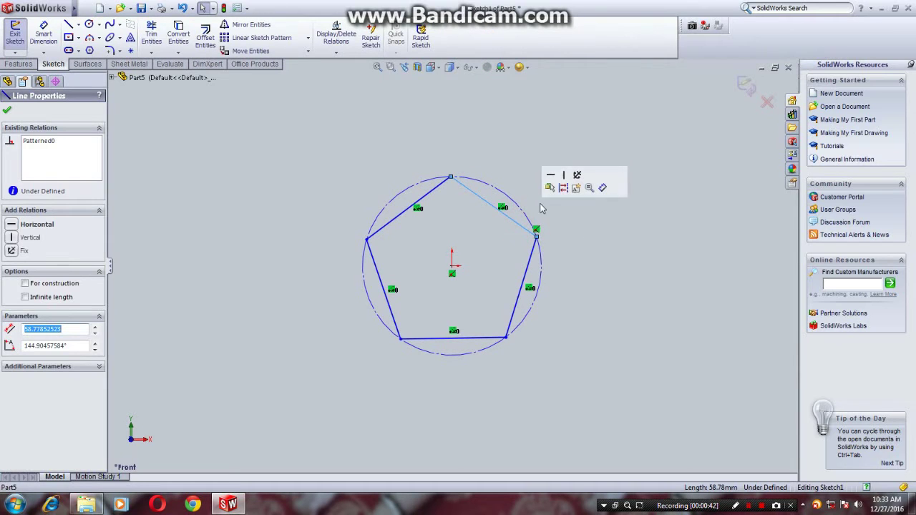
pyautogui.click(551, 176)
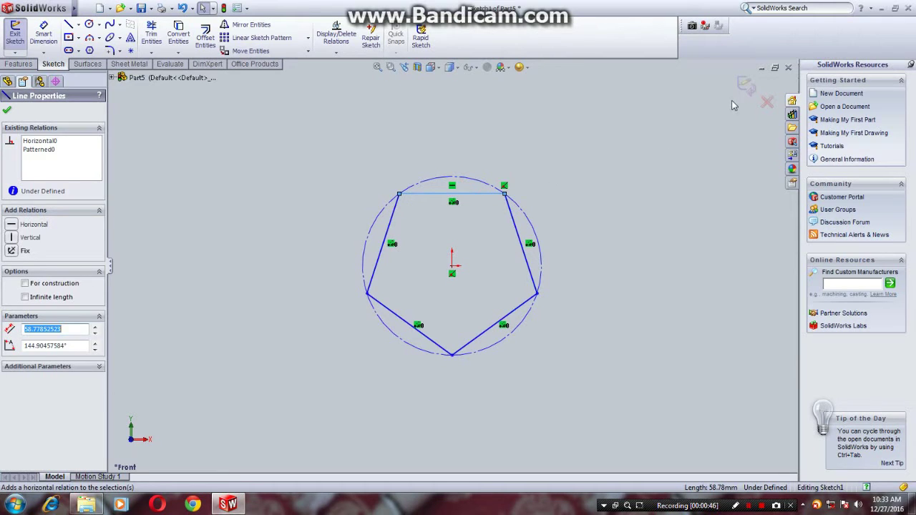
pyautogui.click(748, 85)
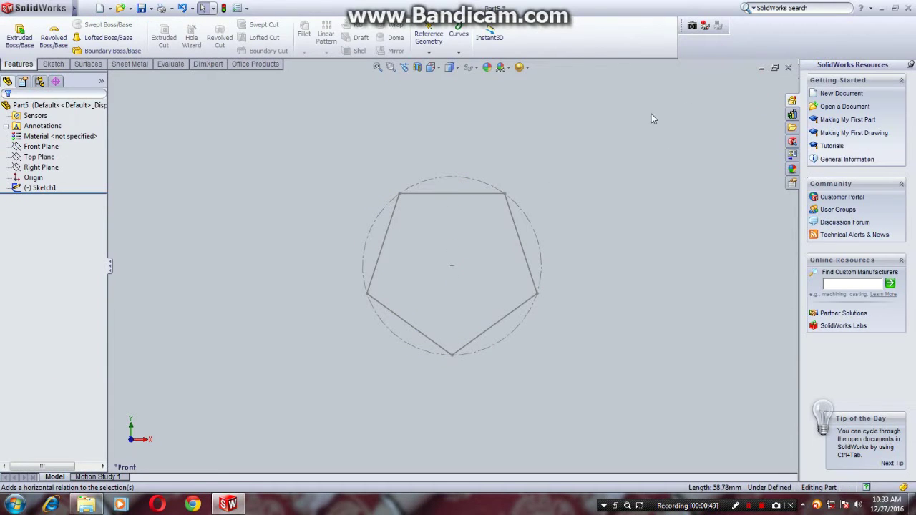
# - Create Plane1 offset 100 mm from the Front Plane
pyautogui.click(40, 148)
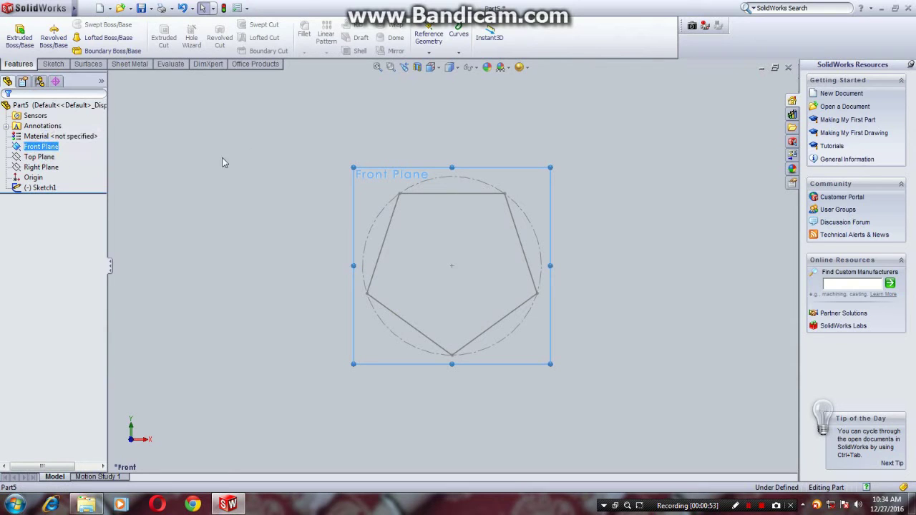
pyautogui.click(437, 54)
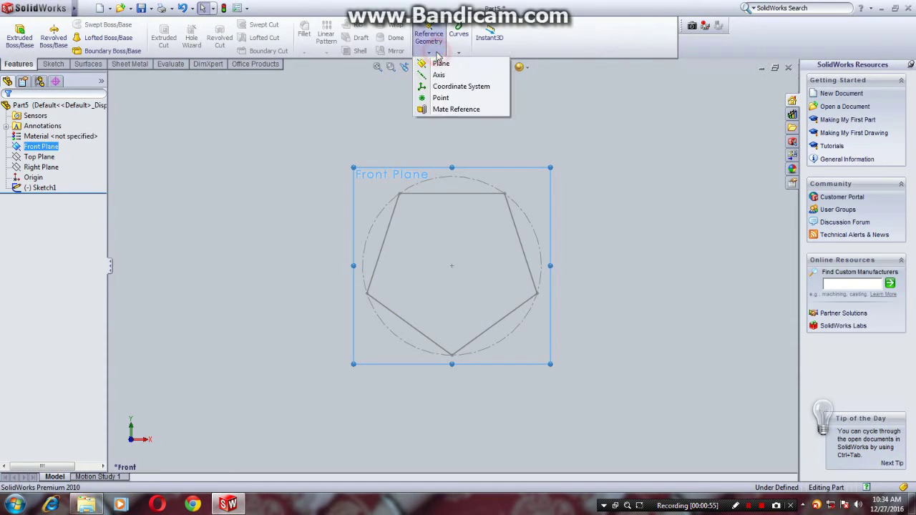
pyautogui.click(425, 62)
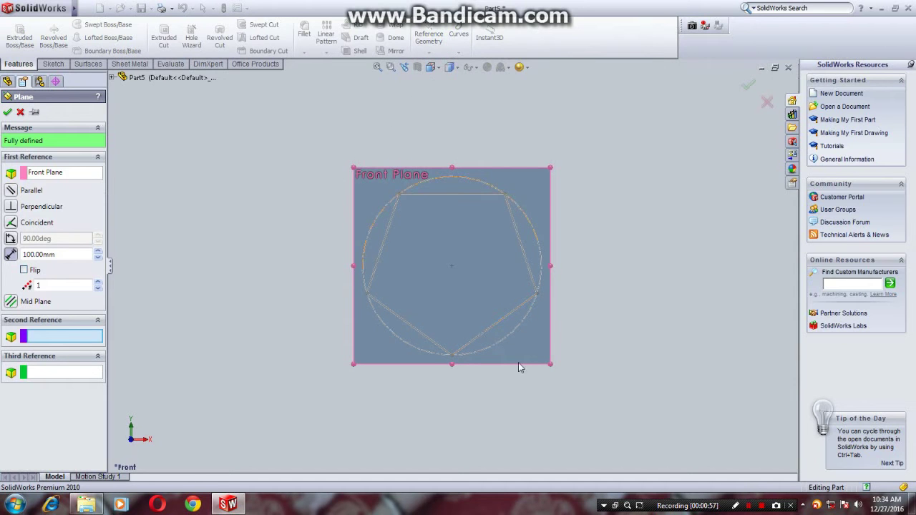
pyautogui.moveTo(556, 418)
pyautogui.mouseDown(button='middle')
pyautogui.moveTo(628, 383)
pyautogui.moveTo(597, 401)
pyautogui.mouseUp(button='middle')
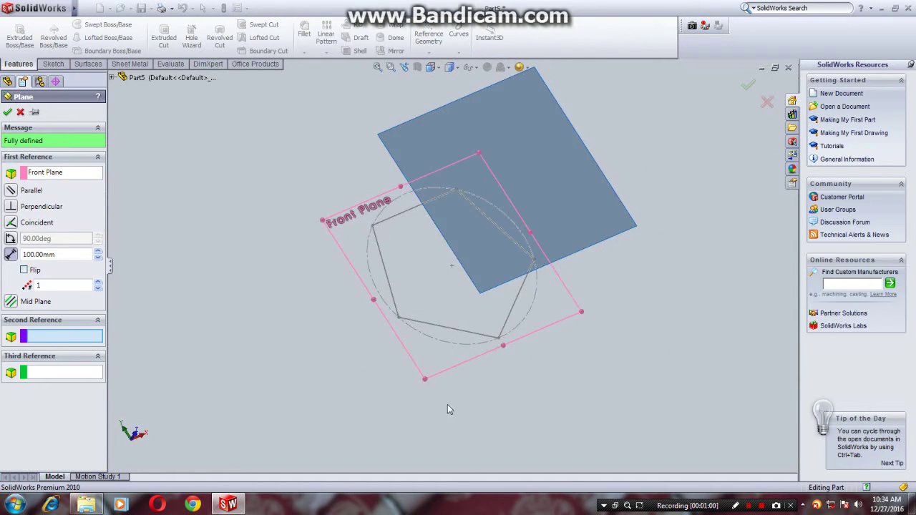
pyautogui.click(8, 113)
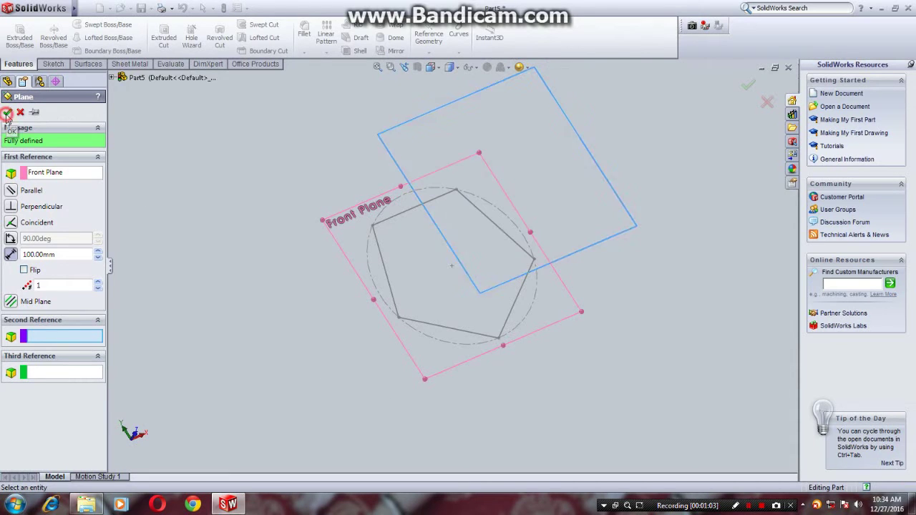
# - Orient the view Normal To Plane1
pyautogui.click(456, 68)
pyautogui.click(431, 66)
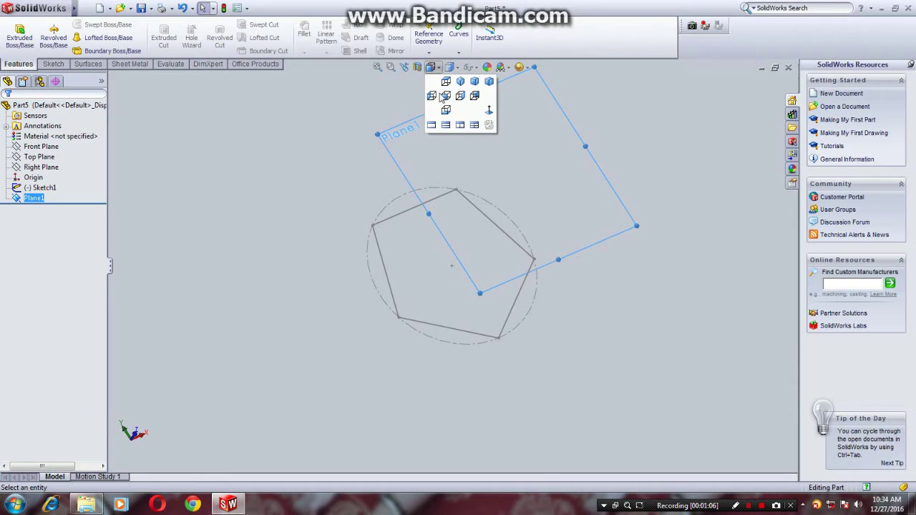
pyautogui.click(441, 96)
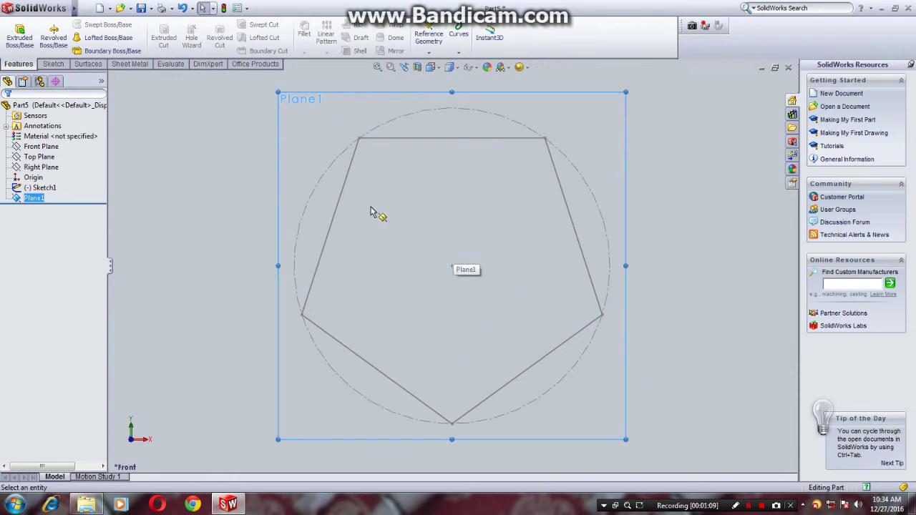
# - On Plane1, sketch a 5-sided circumscribed polygon at the origin with circle diameter 40
pyautogui.click(56, 64)
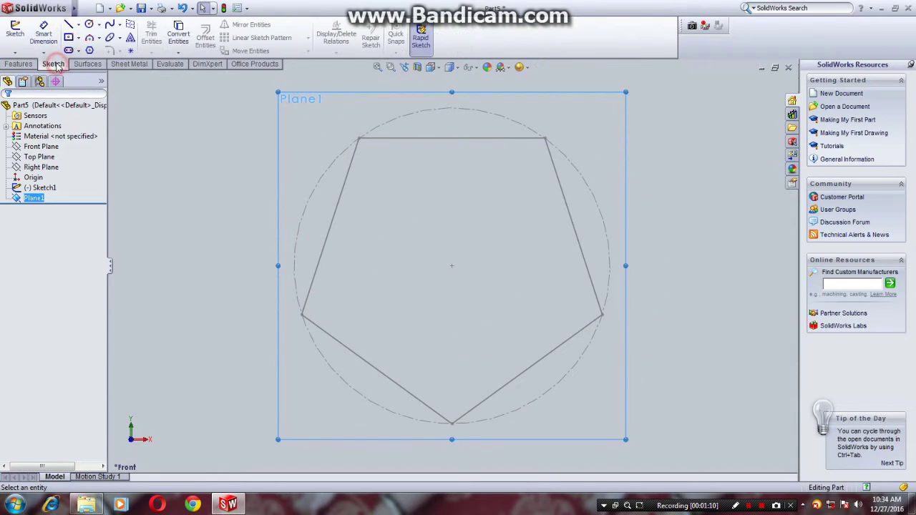
pyautogui.click(89, 50)
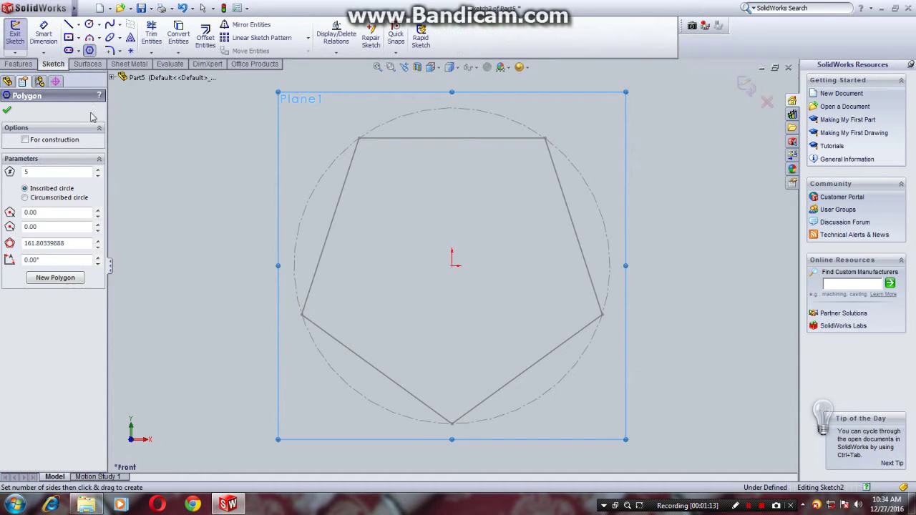
pyautogui.click(25, 198)
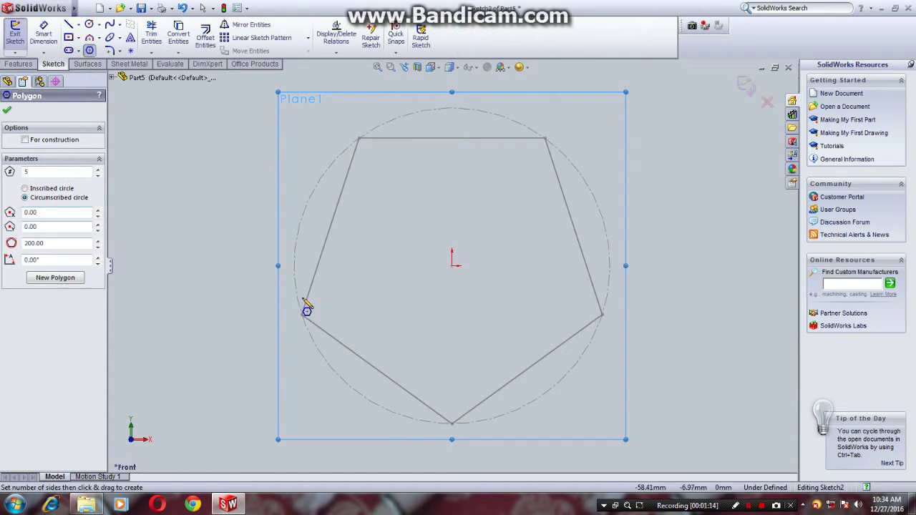
pyautogui.click(453, 267)
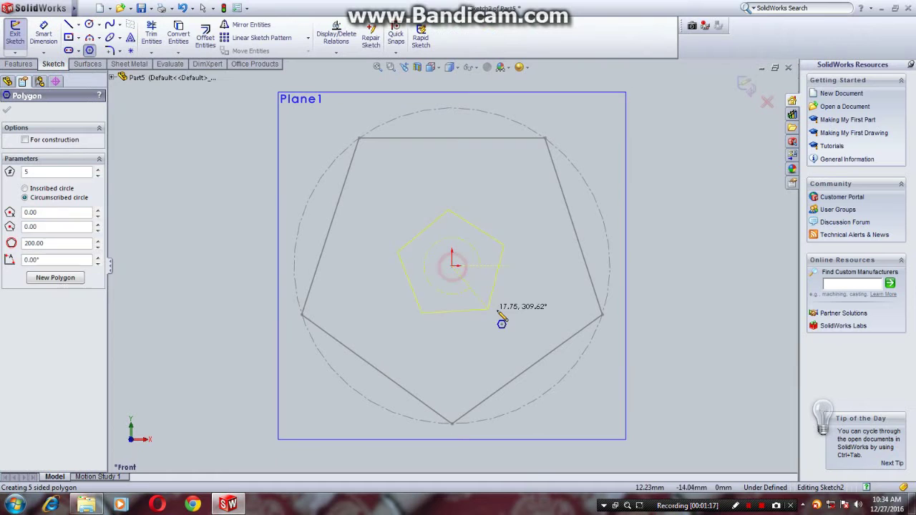
pyautogui.click(555, 229)
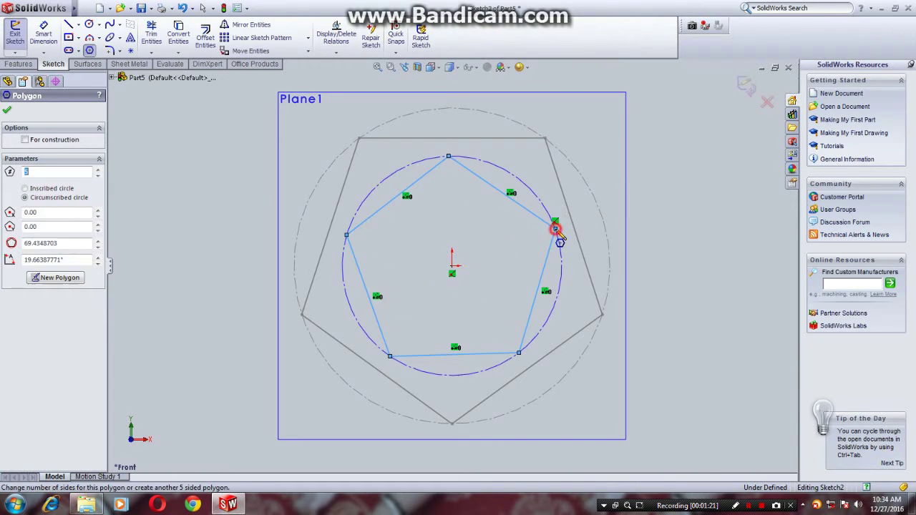
pyautogui.doubleClick(64, 244)
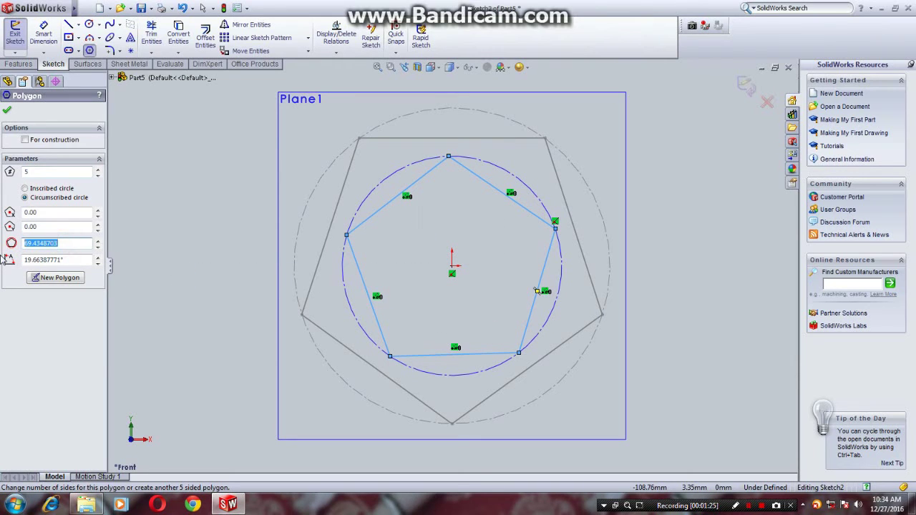
pyautogui.write('40')
pyautogui.press('Return')
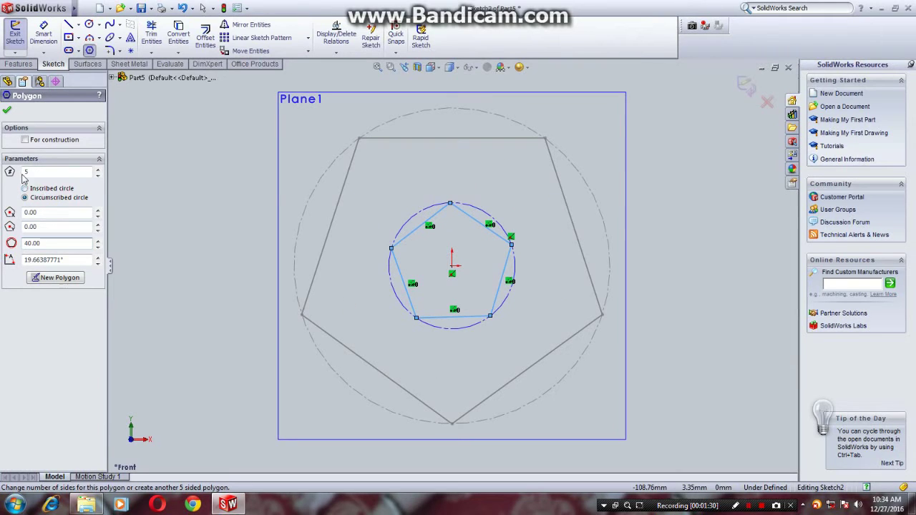
pyautogui.click(7, 112)
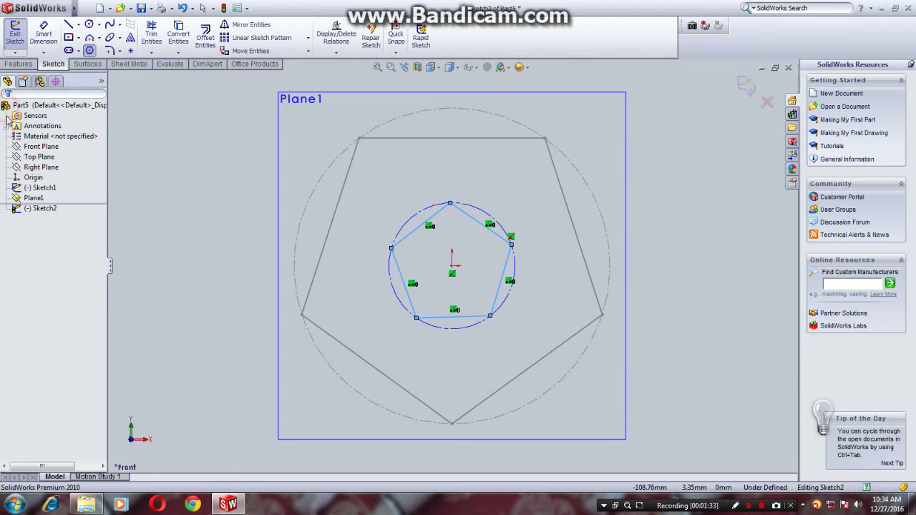
# - Make the small pentagon's top edge horizontal so it points down like the large one
pyautogui.rightClick(479, 224)
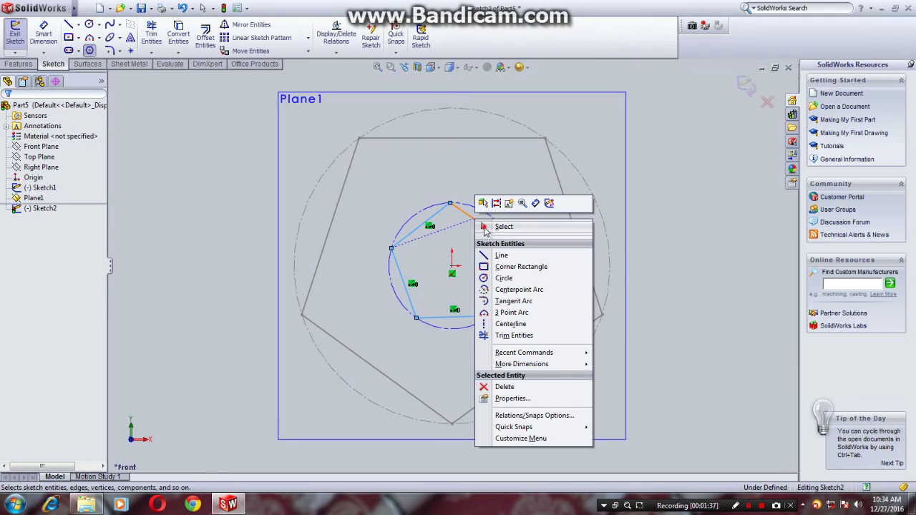
pyautogui.click(494, 225)
pyautogui.click(474, 224)
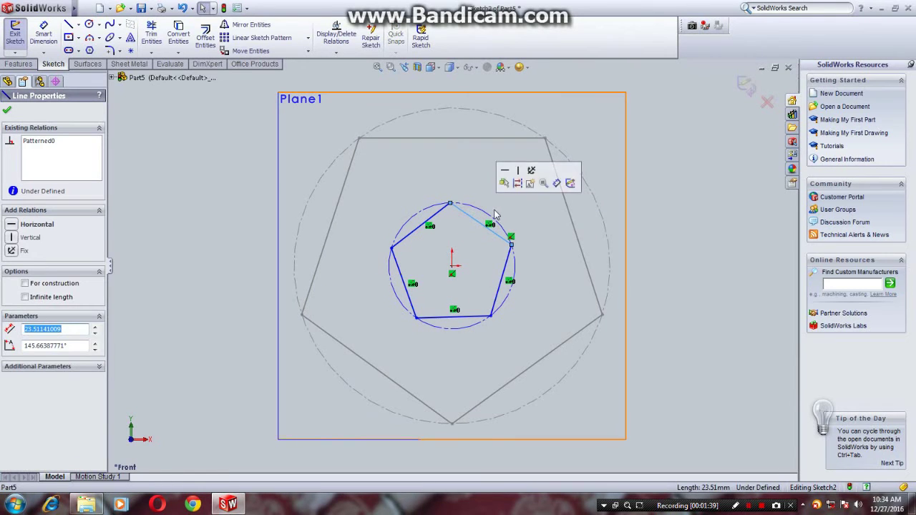
pyautogui.click(505, 170)
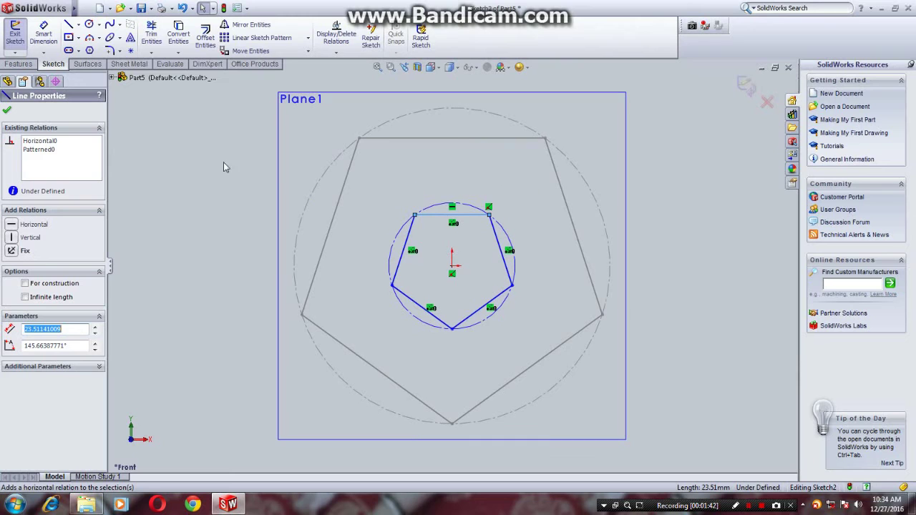
pyautogui.click(8, 112)
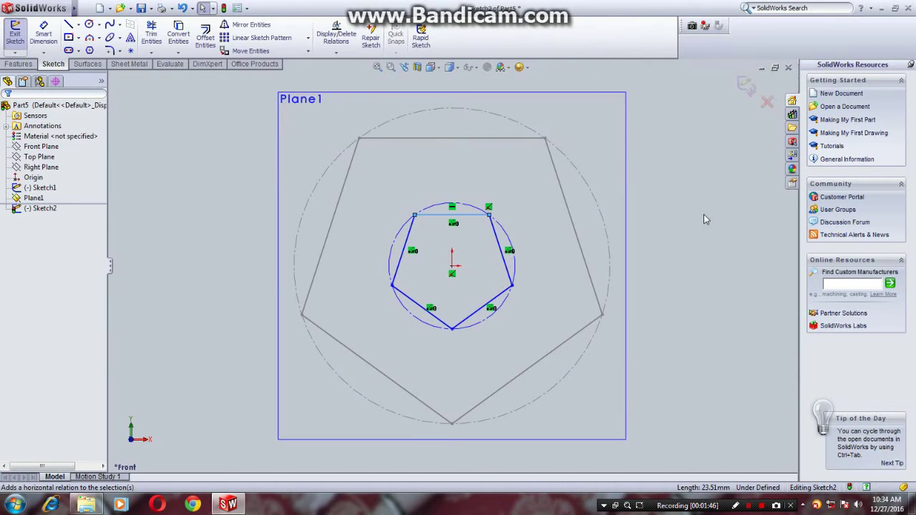
# - Exit Sketch2 and orbit to view both pentagons, with the Features tools showing
pyautogui.click(744, 83)
pyautogui.moveTo(658, 422); pyautogui.dragTo(714, 322, button='middle')
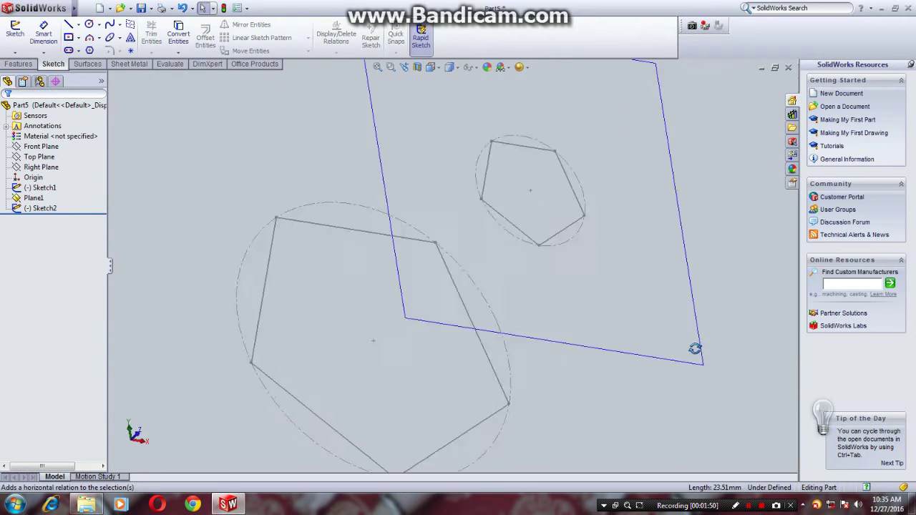
pyautogui.moveTo(636, 382)
pyautogui.mouseDown(button='middle')
pyautogui.moveTo(595, 399)
pyautogui.moveTo(585, 358)
pyautogui.moveTo(607, 358)
pyautogui.moveTo(630, 388)
pyautogui.moveTo(595, 337)
pyautogui.mouseUp(button='middle')
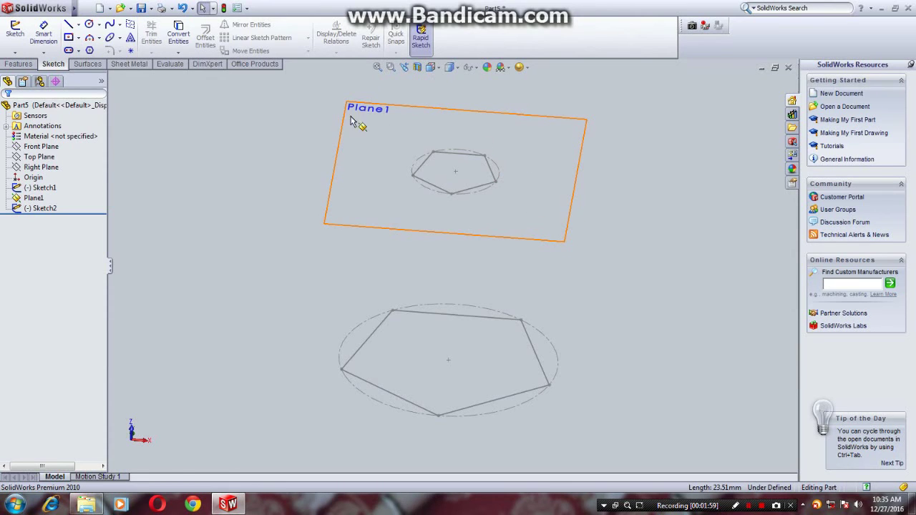
pyautogui.click(20, 65)
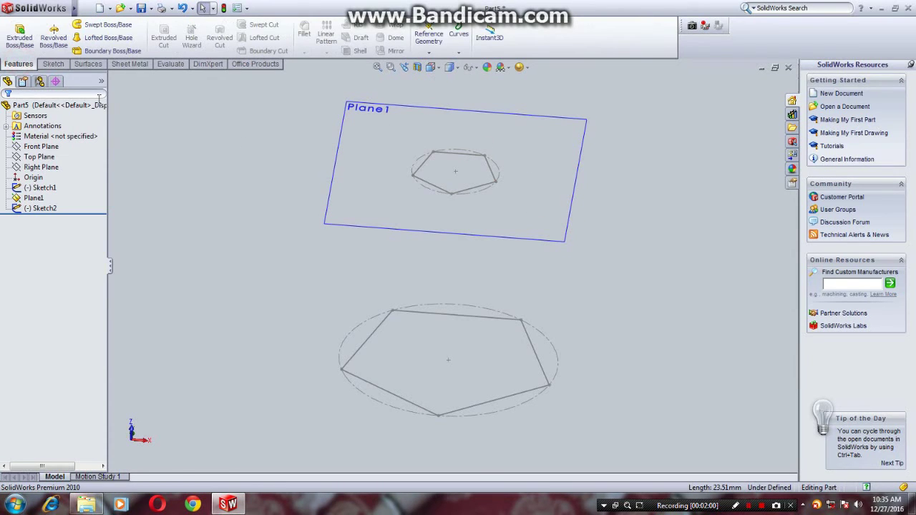
# - Start a Lofted Boss/Base with Sketch1 and Sketch2 as profiles and inspect the preview
pyautogui.click(124, 40)
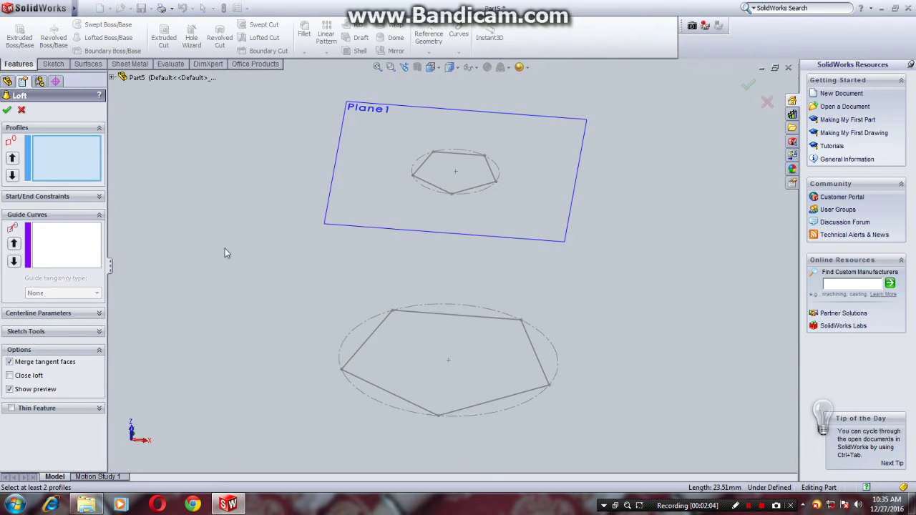
pyautogui.click(403, 405)
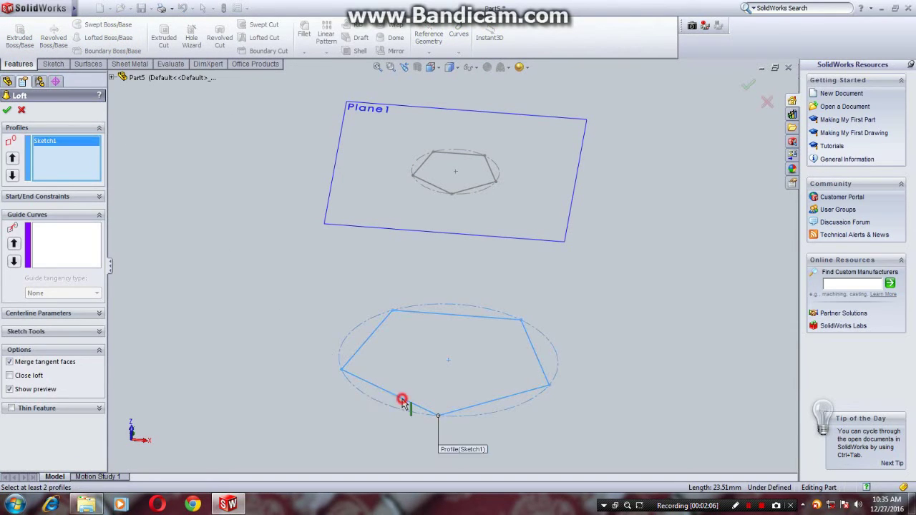
pyautogui.click(472, 191)
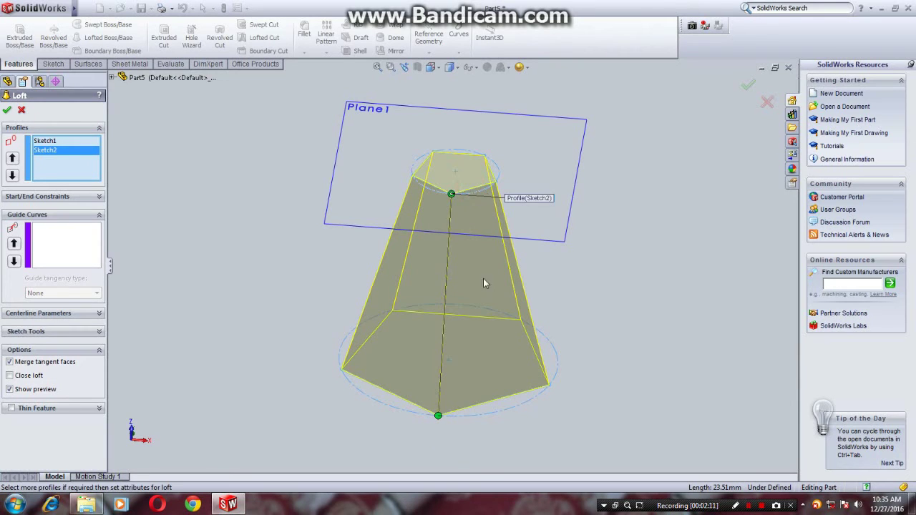
pyautogui.moveTo(604, 415)
pyautogui.mouseDown(button='middle')
pyautogui.moveTo(686, 322)
pyautogui.moveTo(652, 347)
pyautogui.moveTo(616, 351)
pyautogui.moveTo(665, 387)
pyautogui.moveTo(661, 394)
pyautogui.moveTo(568, 354)
pyautogui.moveTo(481, 423)
pyautogui.moveTo(657, 251)
pyautogui.moveTo(587, 302)
pyautogui.moveTo(579, 397)
pyautogui.moveTo(565, 387)
pyautogui.mouseUp(button='middle')
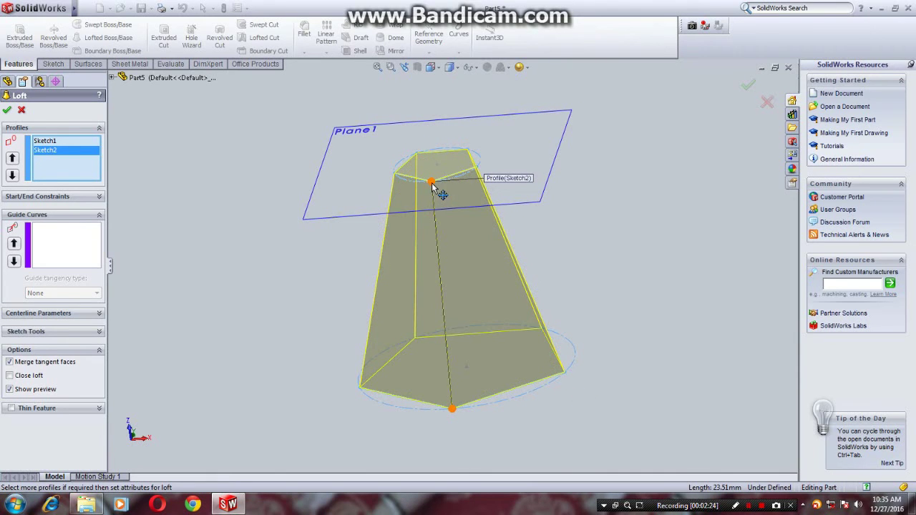
# - Align the loft connectors to matching corners to remove twist, then accept to create Loft1
pyautogui.moveTo(432, 184); pyautogui.dragTo(476, 167)
pyautogui.moveTo(613, 311)
pyautogui.mouseDown(button='middle')
pyautogui.moveTo(632, 366)
pyautogui.moveTo(630, 354)
pyautogui.moveTo(517, 476)
pyautogui.mouseUp(button='middle')
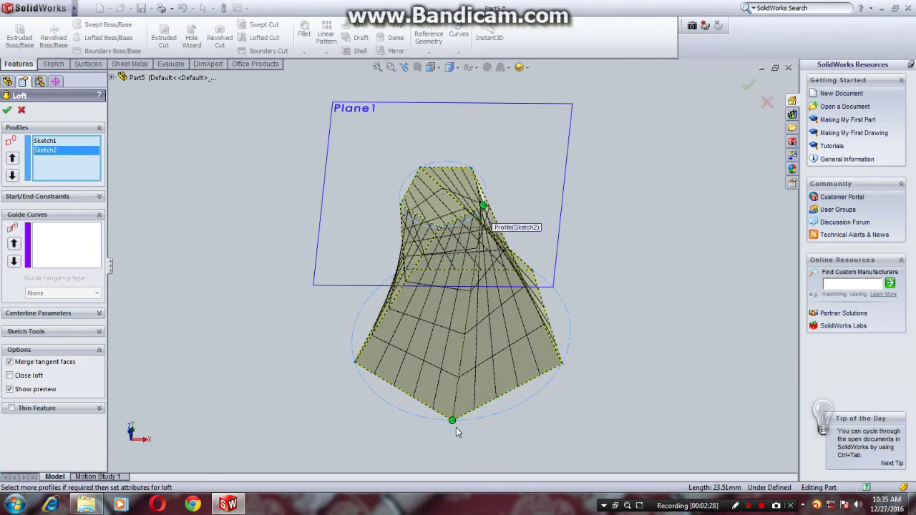
pyautogui.moveTo(452, 420); pyautogui.dragTo(355, 361)
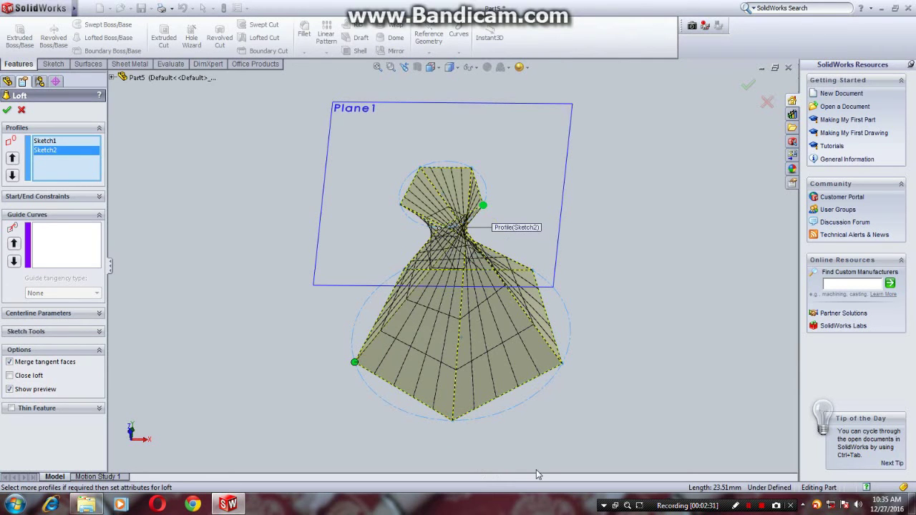
pyautogui.moveTo(355, 361); pyautogui.dragTo(427, 412)
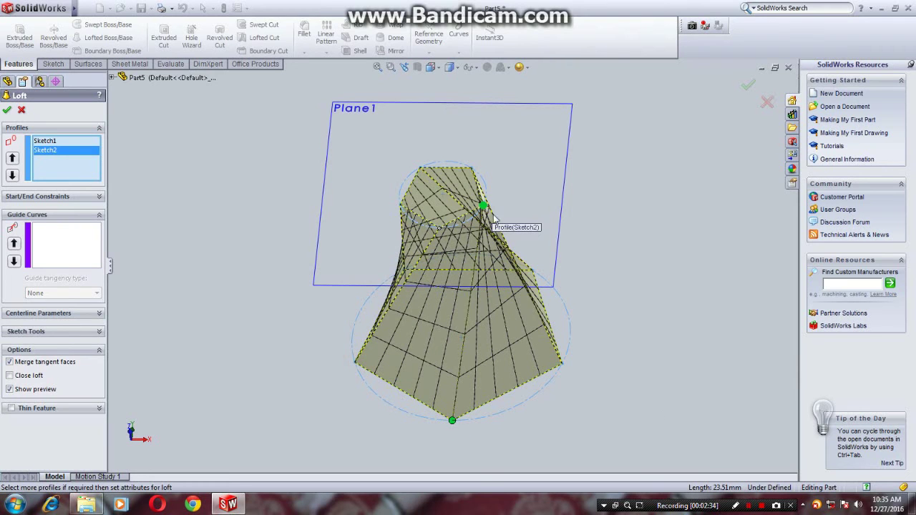
pyautogui.moveTo(483, 207); pyautogui.dragTo(440, 227)
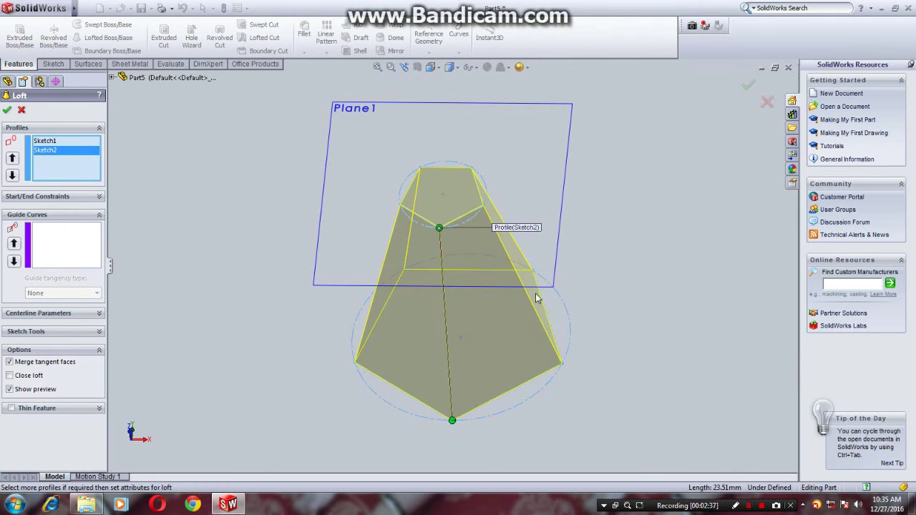
pyautogui.moveTo(588, 409); pyautogui.dragTo(589, 334, button='middle')
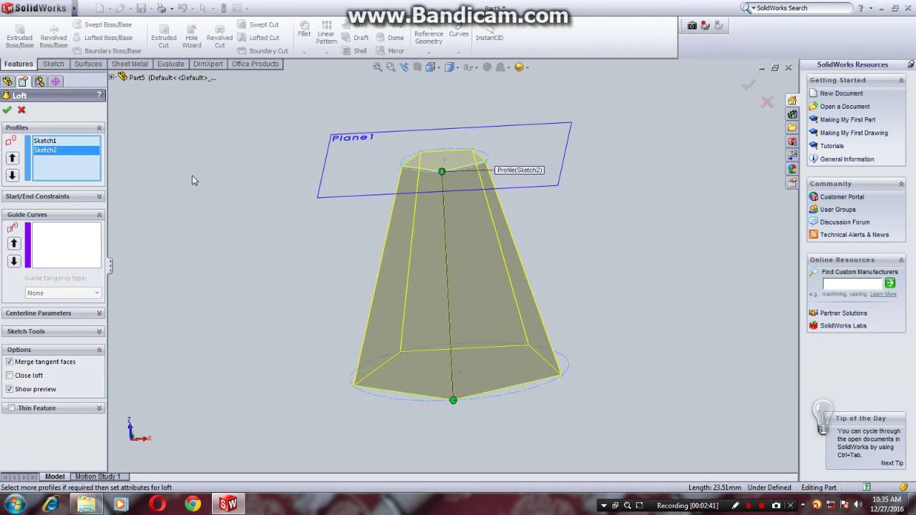
pyautogui.click(6, 111)
pyautogui.moveTo(649, 391)
pyautogui.mouseDown(button='middle')
pyautogui.moveTo(475, 310)
pyautogui.moveTo(467, 179)
pyautogui.mouseUp(button='middle')
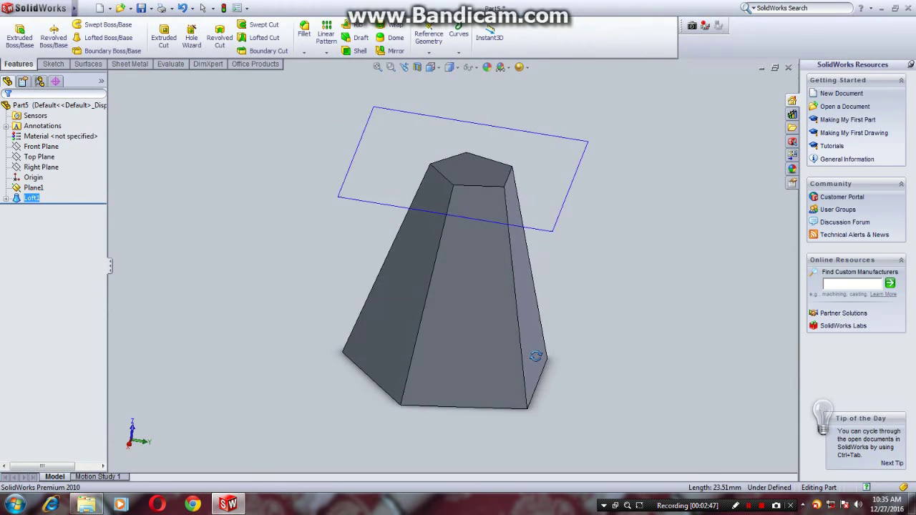
pyautogui.click(459, 68)
pyautogui.click(417, 69)
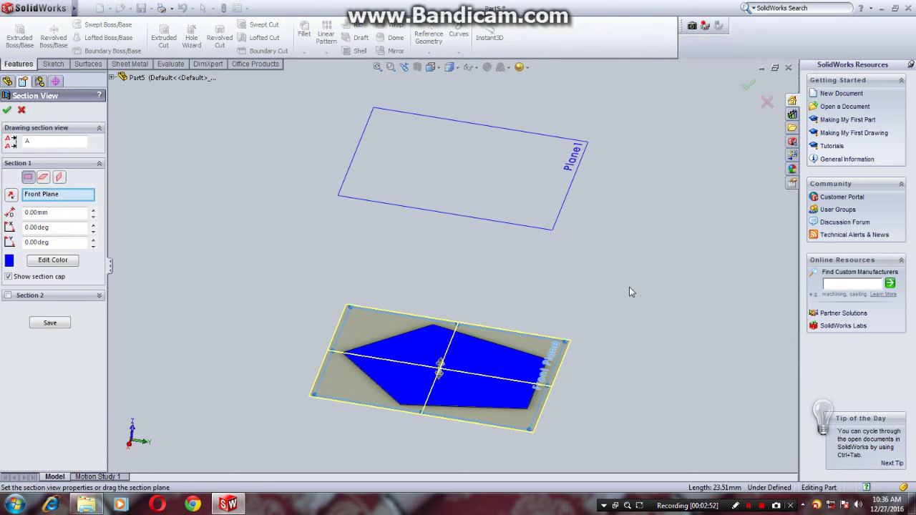
pyautogui.moveTo(629, 287); pyautogui.dragTo(531, 283, button='middle')
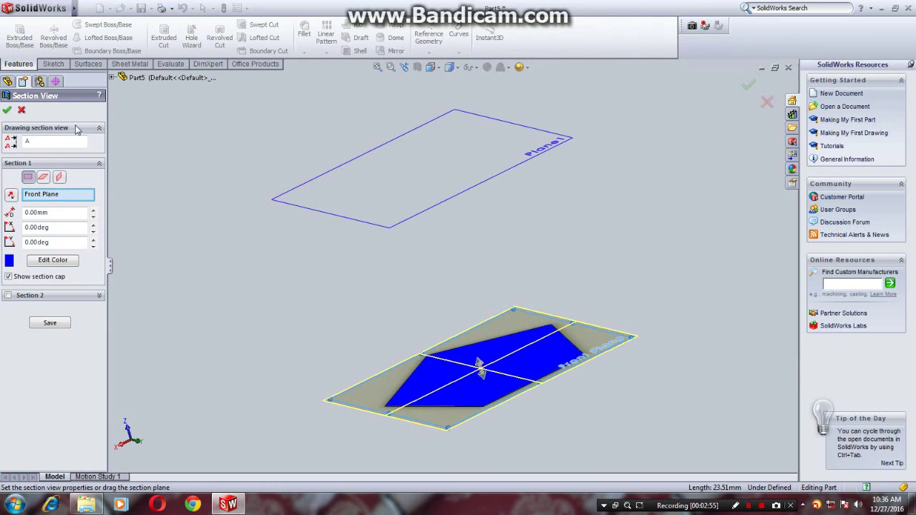
pyautogui.click(22, 110)
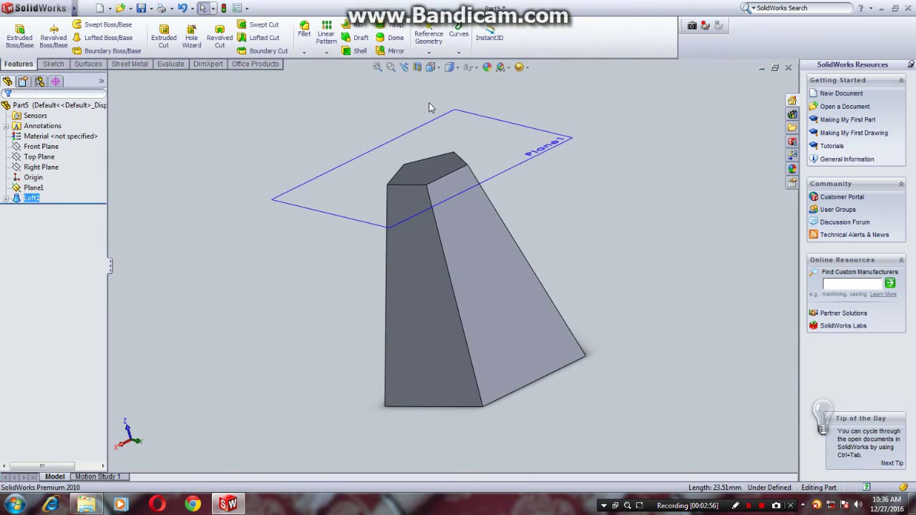
pyautogui.click(451, 67)
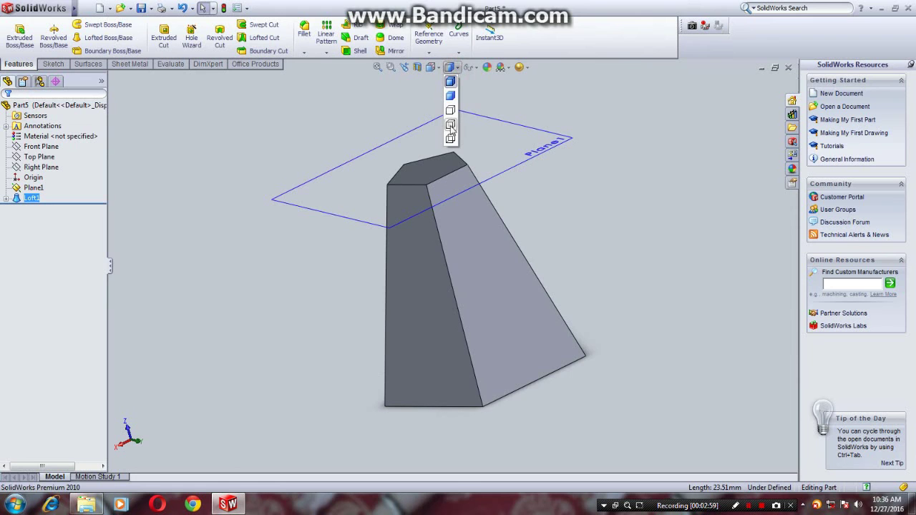
pyautogui.click(451, 126)
pyautogui.moveTo(620, 334)
pyautogui.mouseDown(button='middle')
pyautogui.moveTo(652, 329)
pyautogui.moveTo(605, 382)
pyautogui.moveTo(645, 317)
pyautogui.moveTo(706, 291)
pyautogui.moveTo(716, 297)
pyautogui.moveTo(687, 279)
pyautogui.mouseUp(button='middle')
pyautogui.click(455, 69)
pyautogui.click(455, 81)
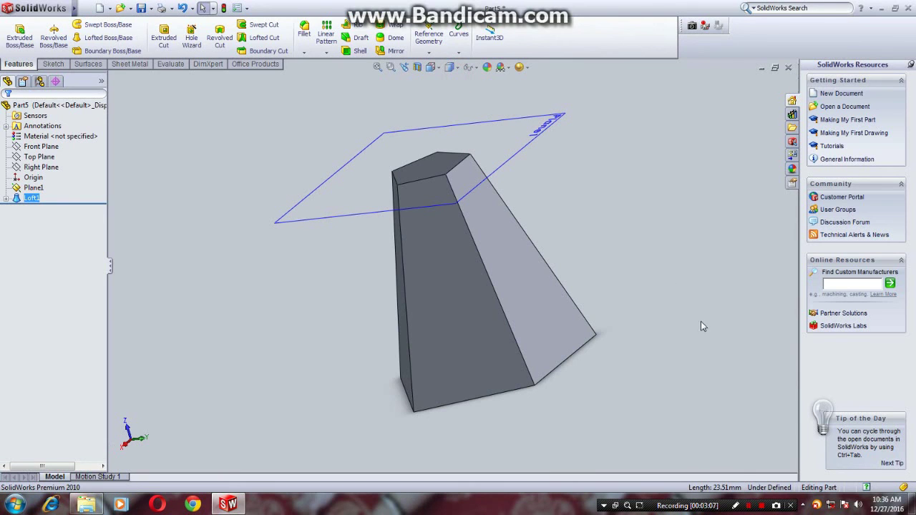